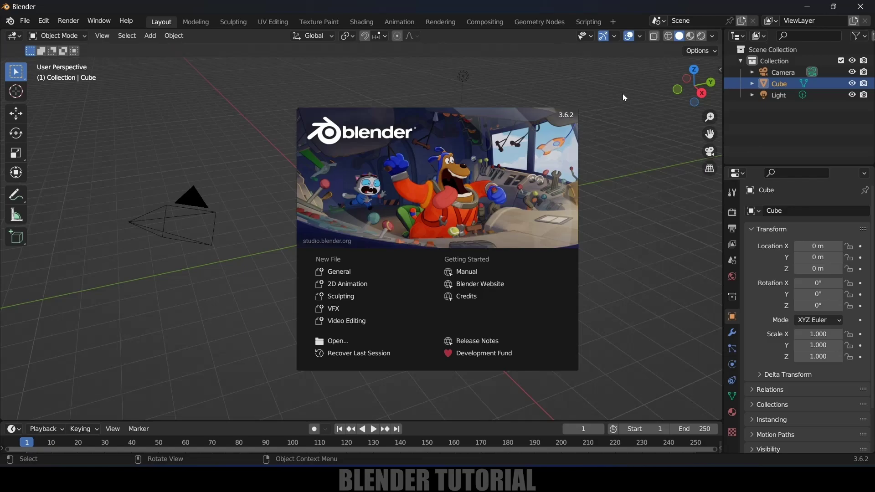
Step: Delete the default camera and light from the scene
{"action": "left_click", "coordinate": [660, 242]}
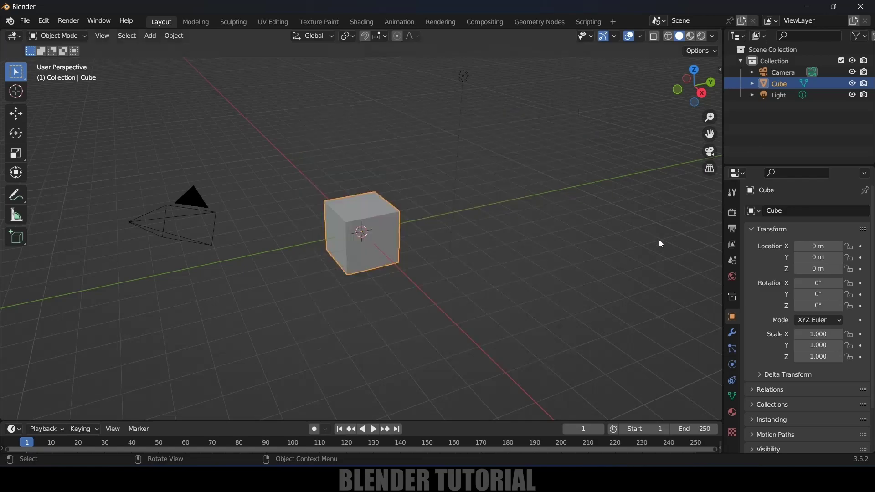
{"action": "left_click", "coordinate": [178, 196]}
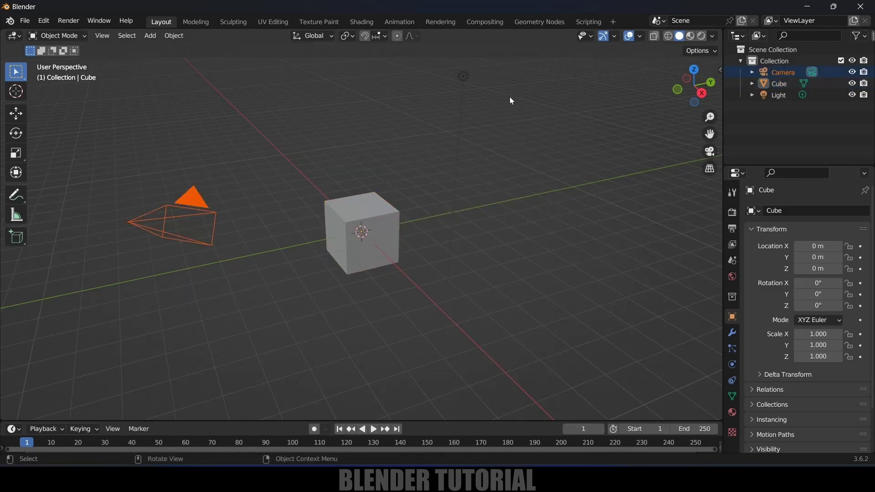
{"action": "left_click", "coordinate": [464, 76], "text": "shift"}
{"action": "key", "text": "Delete"}
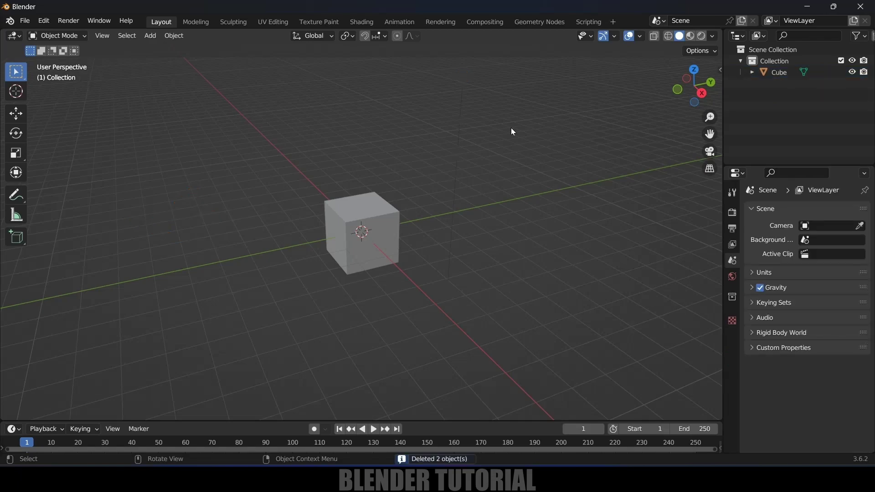
Step: Scale the cube along Y to 7.866 and enter Edit Mode
{"action": "middle_click_drag", "start_coordinate": [471, 260], "coordinate": [481, 267]}
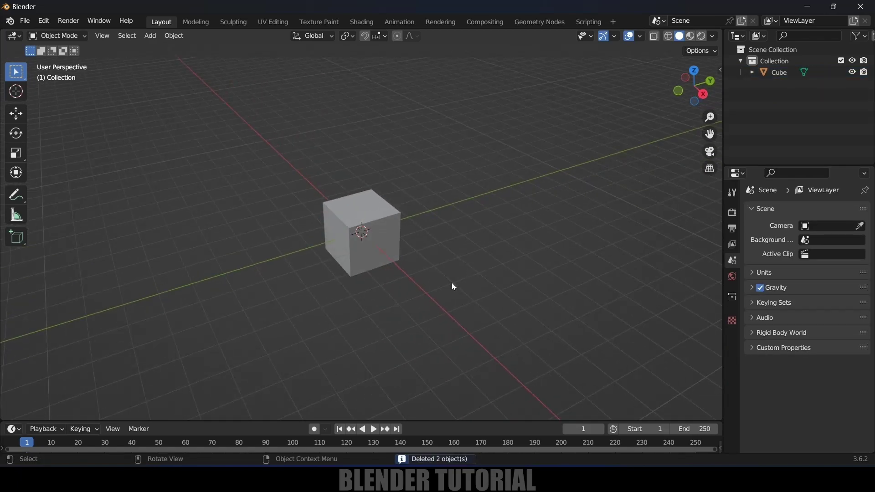
{"action": "left_click", "coordinate": [392, 247]}
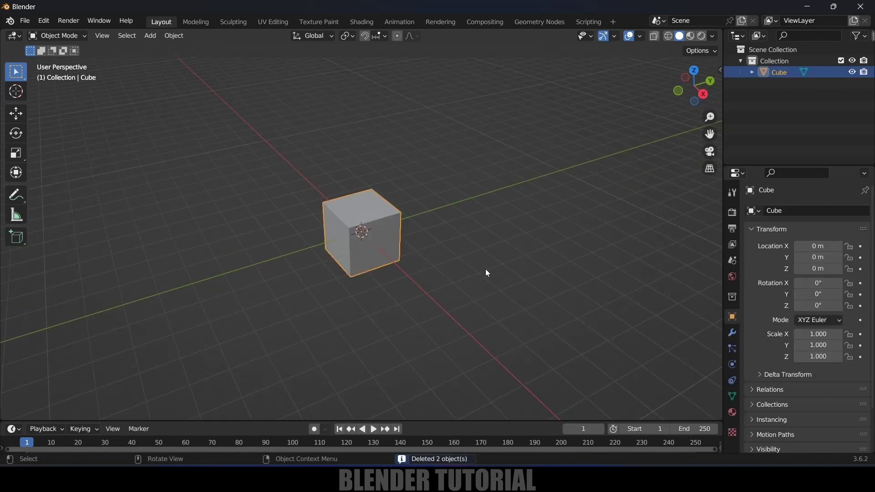
{"action": "key", "text": "s"}
{"action": "key", "text": "y"}
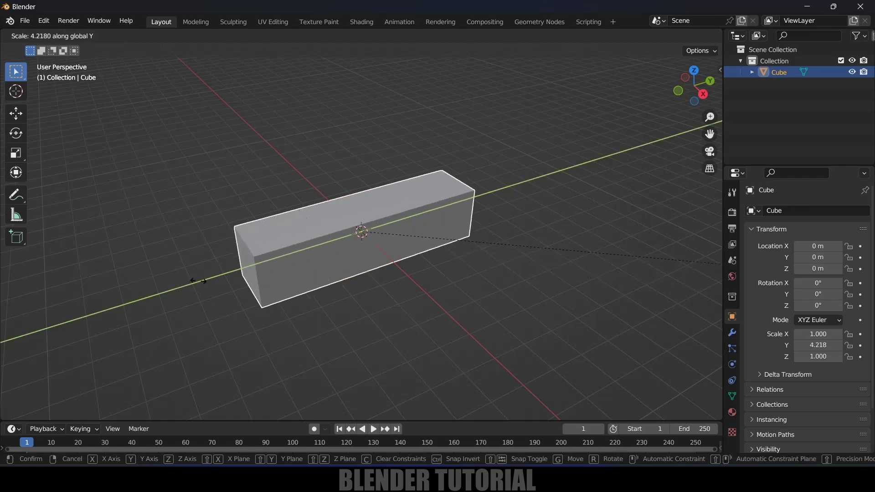
{"action": "left_click", "coordinate": [426, 259]}
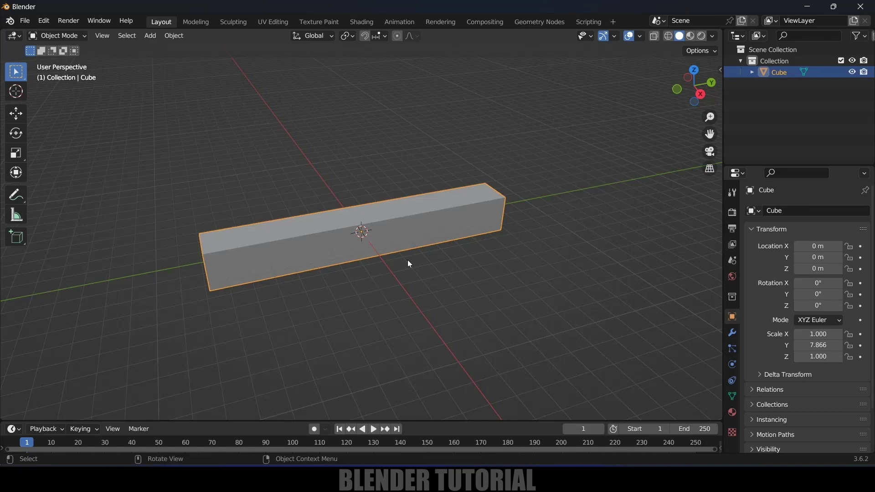
{"action": "key", "text": "Tab"}
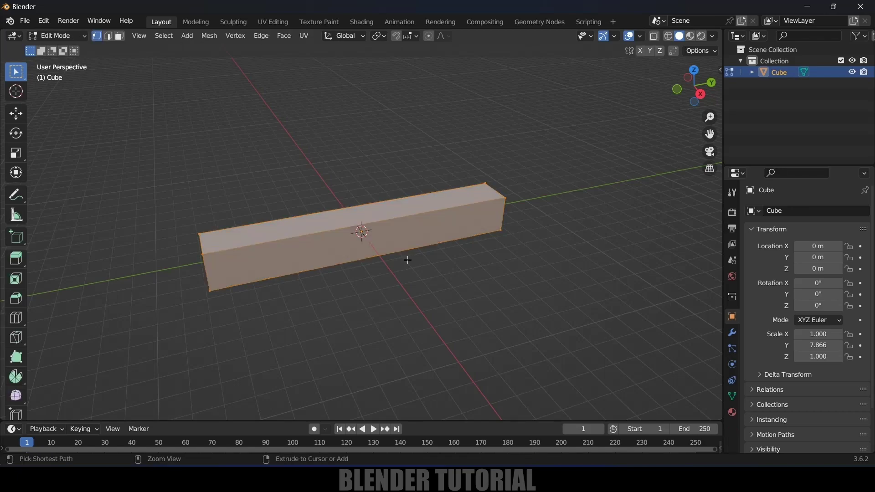
Step: Add 20 evenly spaced loop cuts along the bar and return to Object Mode
{"action": "key", "text": "ctrl+r"}
{"action": "scroll", "coordinate": [387, 216], "scroll_direction": "up", "scroll_amount": 12}
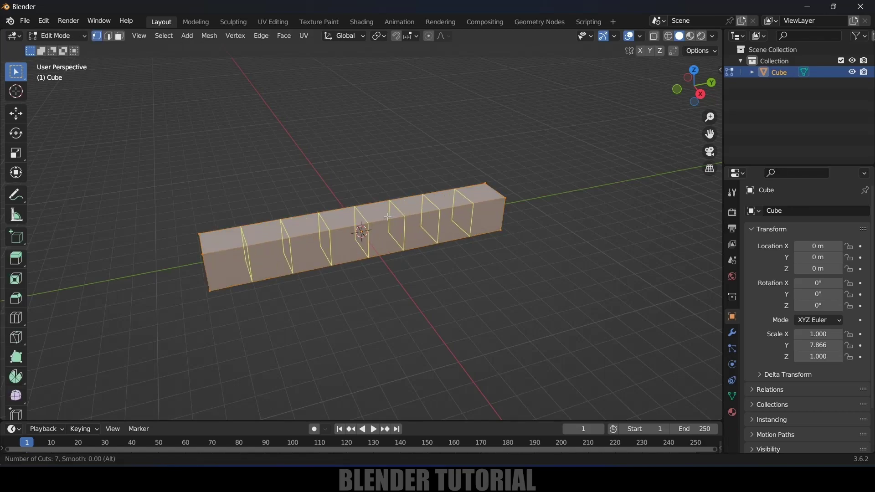
{"action": "scroll", "coordinate": [388, 216], "scroll_direction": "up", "scroll_amount": 7}
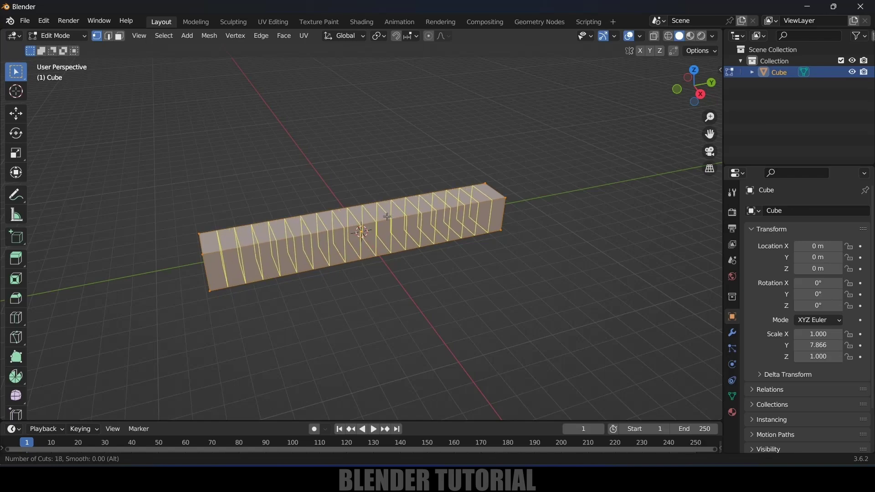
{"action": "left_click", "coordinate": [387, 216]}
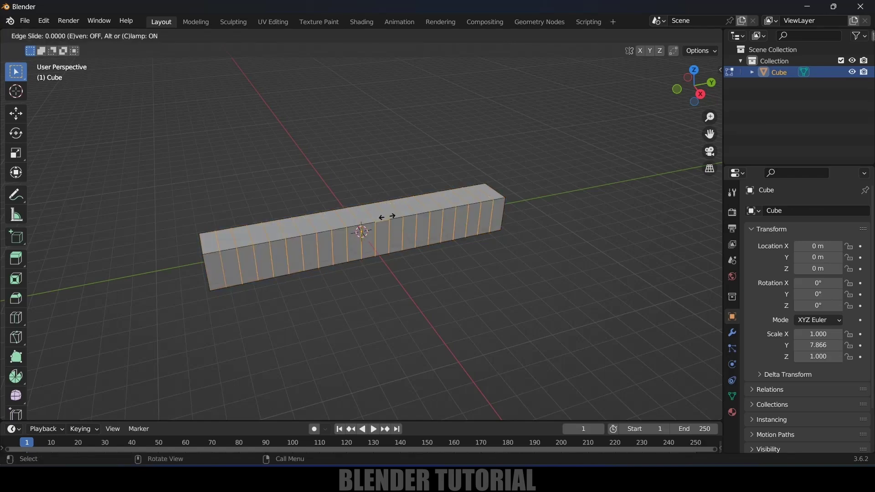
{"action": "right_click", "coordinate": [387, 217]}
{"action": "key", "text": "Tab"}
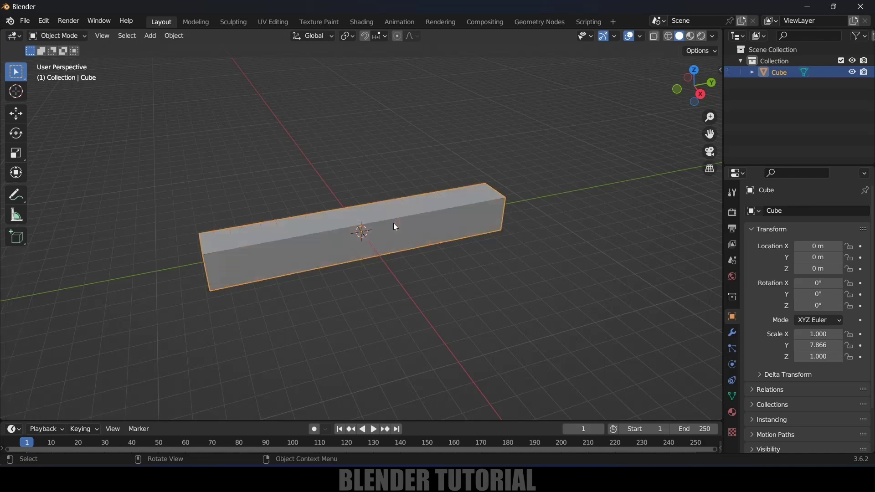
{"action": "mouse_move", "coordinate": [445, 253]}
{"action": "middle_mouse_down"}
{"action": "mouse_move", "coordinate": [430, 270]}
{"action": "mouse_move", "coordinate": [476, 272]}
{"action": "mouse_move", "coordinate": [456, 270]}
{"action": "mouse_move", "coordinate": [463, 267]}
{"action": "mouse_move", "coordinate": [435, 249]}
{"action": "middle_mouse_up"}
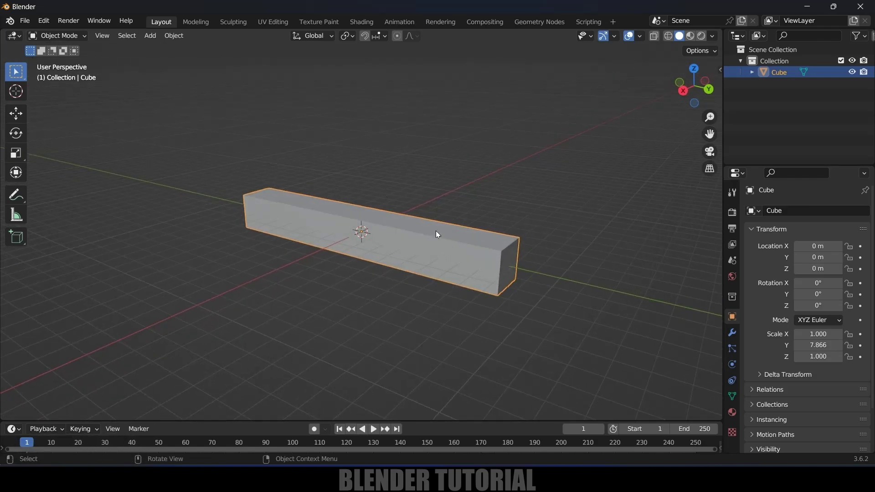
{"action": "key", "text": "Tab"}
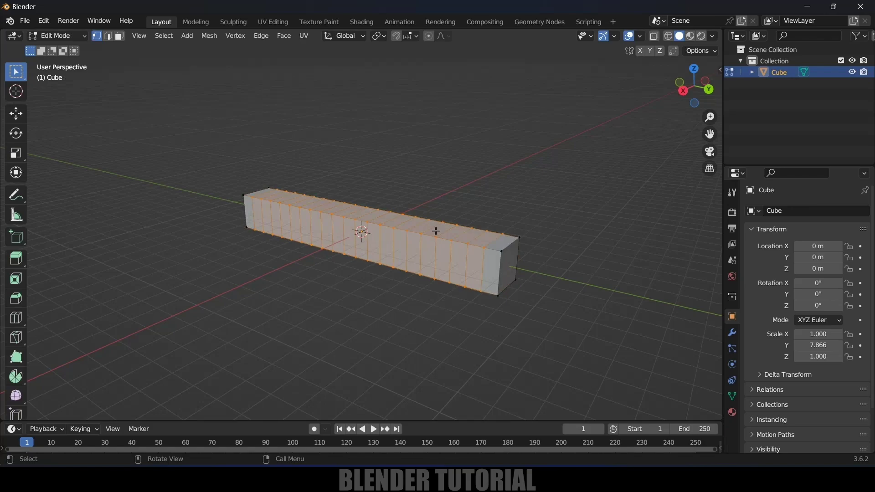
{"action": "key", "text": "a"}
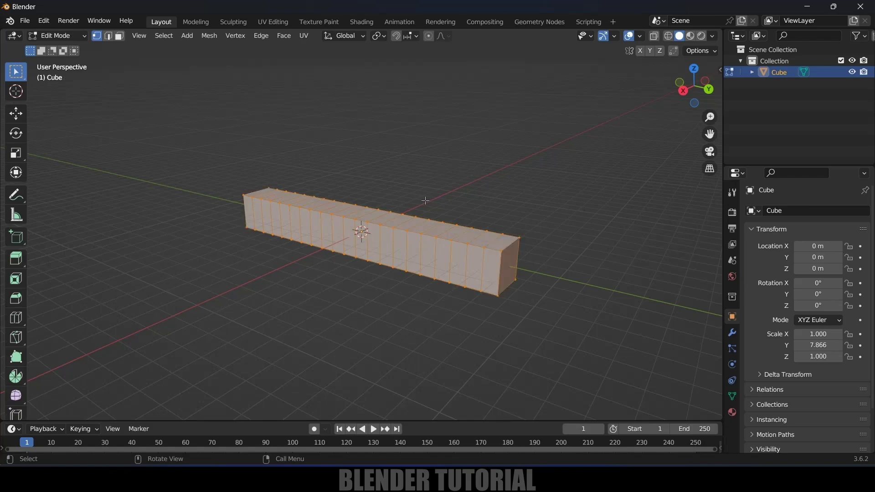
{"action": "left_click", "coordinate": [211, 41]}
{"action": "mouse_move", "coordinate": [229, 64]}
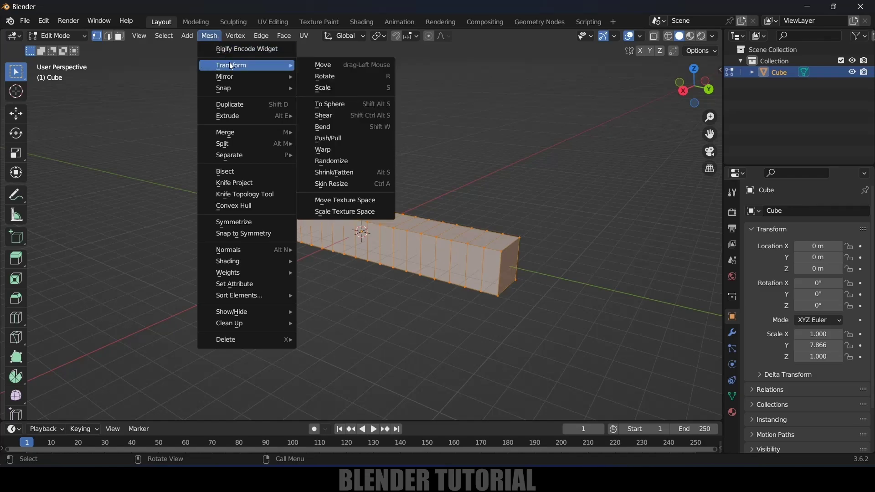
{"action": "left_click", "coordinate": [328, 129]}
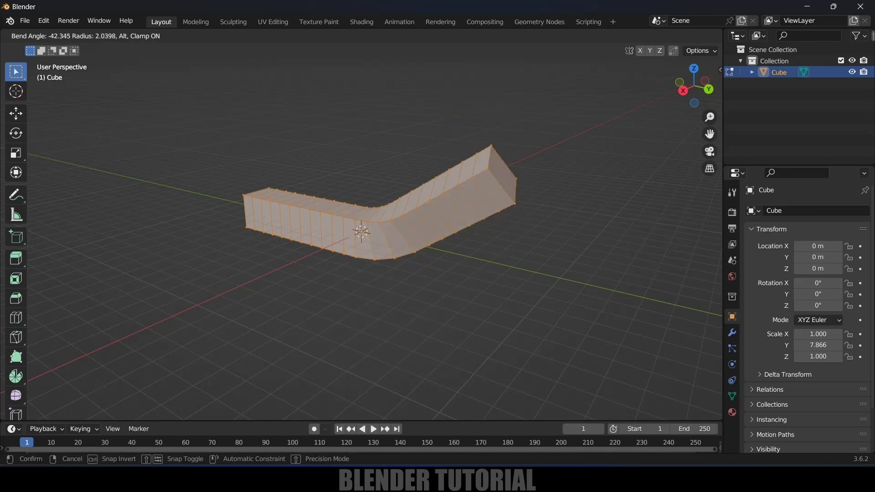
{"action": "left_click", "coordinate": [388, 231]}
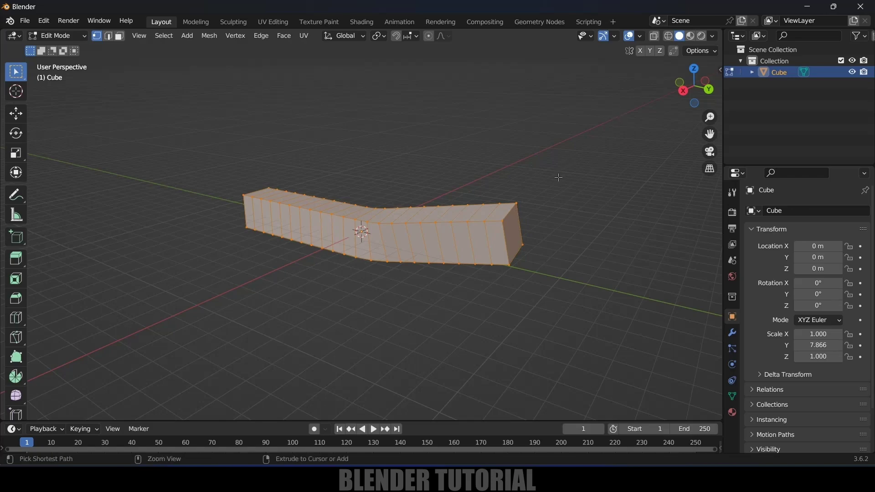
{"action": "key", "text": "ctrl+z"}
{"action": "key", "text": "Tab"}
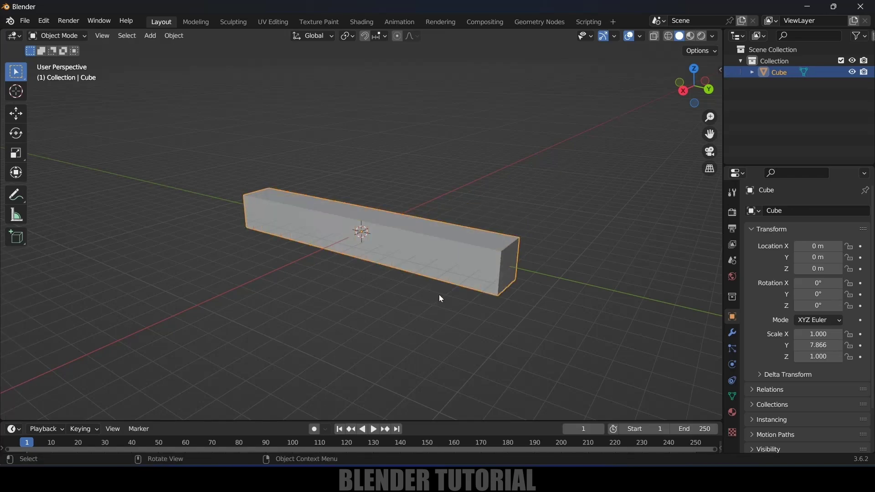
Step: Add a Simple Deform modifier to the bar
{"action": "middle_click_drag", "start_coordinate": [439, 294], "coordinate": [470, 298]}
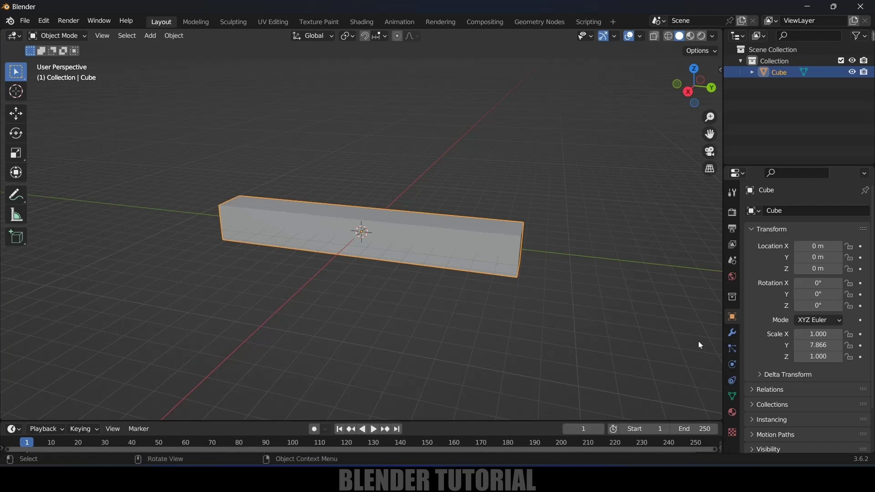
{"action": "left_click", "coordinate": [732, 332]}
{"action": "left_click", "coordinate": [774, 211]}
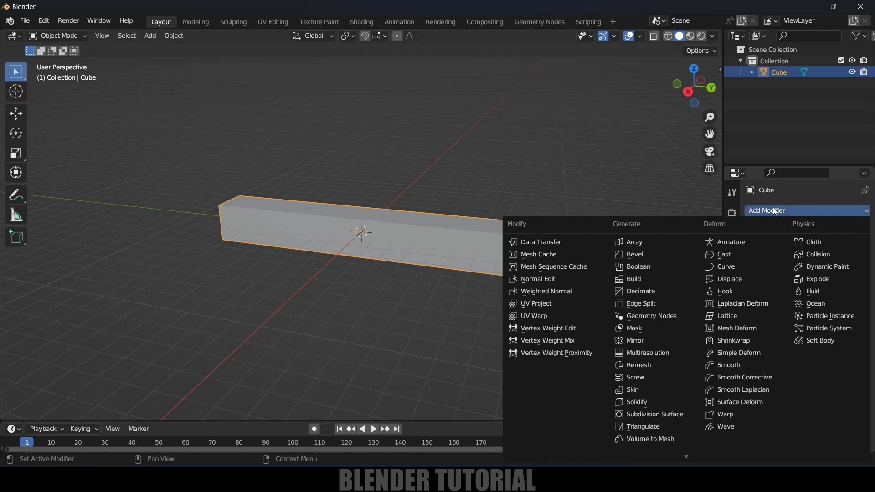
{"action": "left_click", "coordinate": [739, 354]}
{"action": "middle_click_drag", "start_coordinate": [623, 315], "coordinate": [555, 312]}
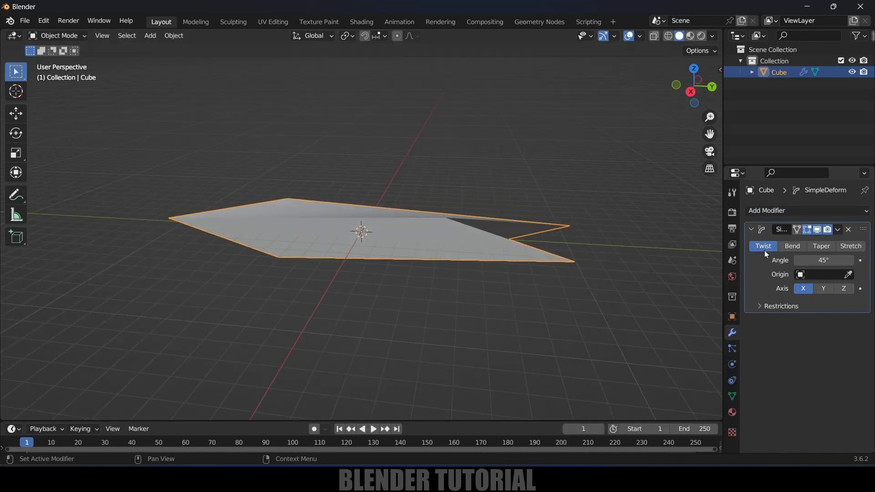
Step: Set the Simple Deform to Bend on the Z axis with a 0° angle
{"action": "left_click", "coordinate": [793, 248]}
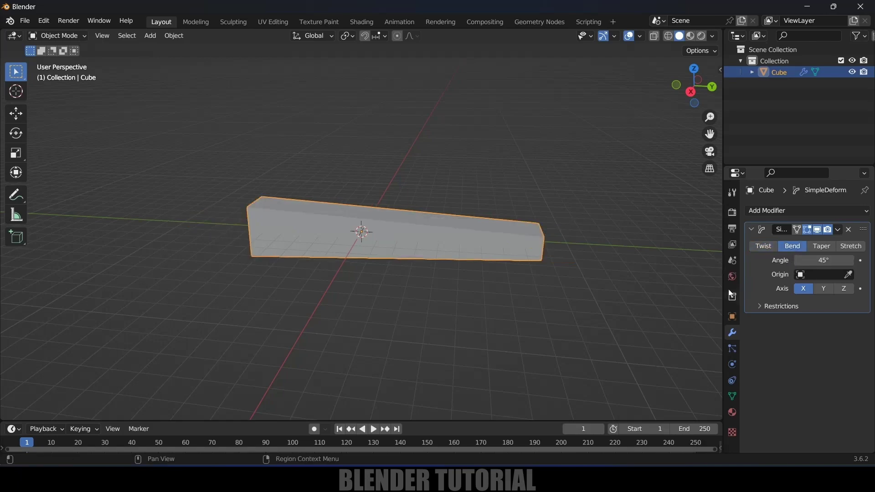
{"action": "mouse_move", "coordinate": [824, 262]}
{"action": "left_mouse_down"}
{"action": "mouse_move", "coordinate": [811, 262]}
{"action": "mouse_move", "coordinate": [852, 262]}
{"action": "mouse_move", "coordinate": [785, 261]}
{"action": "mouse_move", "coordinate": [808, 261]}
{"action": "left_mouse_up"}
{"action": "left_click", "coordinate": [825, 290]}
{"action": "left_click", "coordinate": [846, 289]}
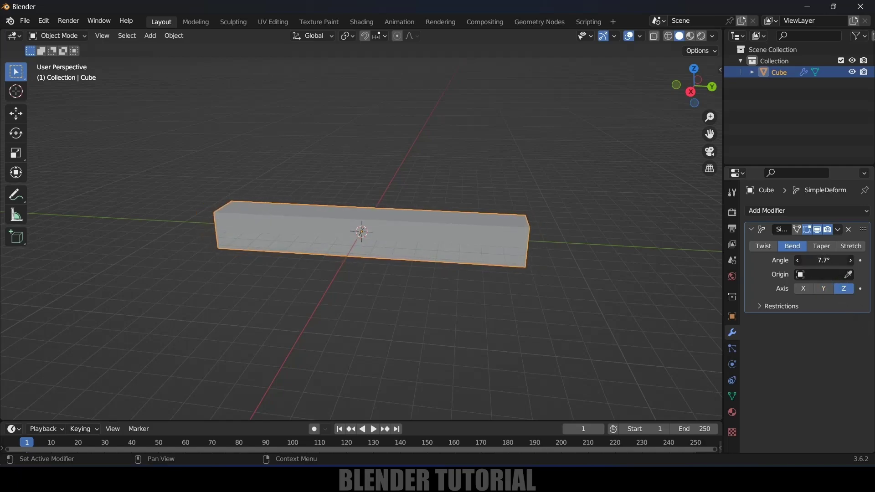
{"action": "middle_click_drag", "start_coordinate": [378, 279], "coordinate": [442, 270]}
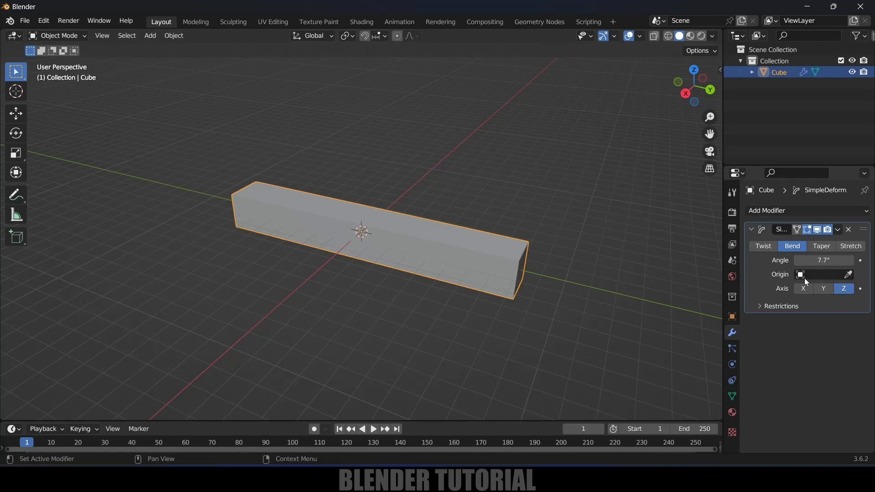
{"action": "left_click", "coordinate": [825, 261]}
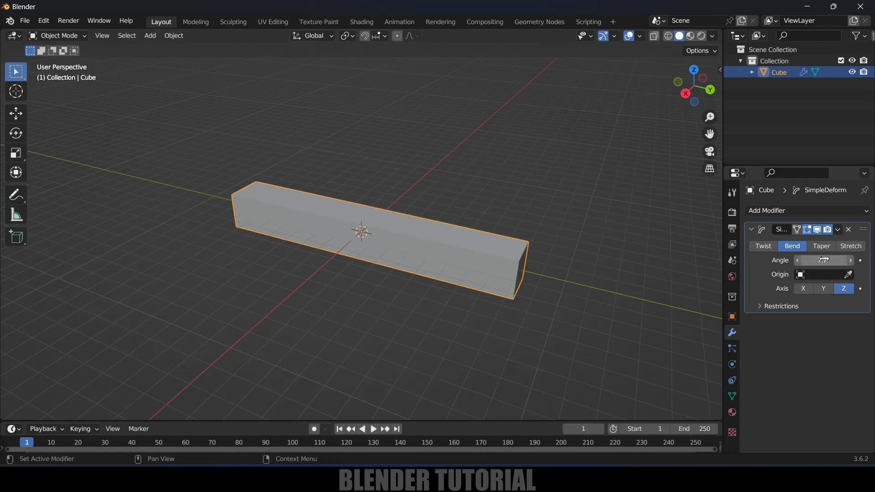
{"action": "type", "text": "0"}
{"action": "key", "text": "Return"}
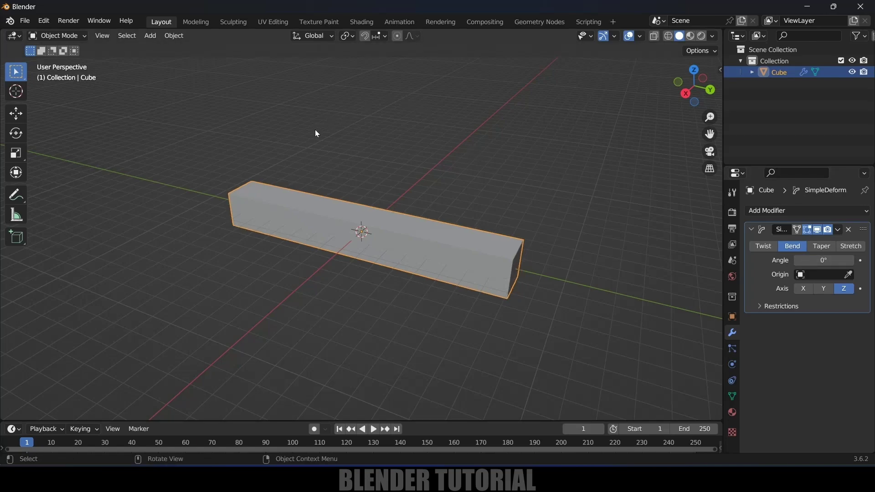
{"action": "middle_click_drag", "start_coordinate": [317, 133], "coordinate": [241, 92]}
Step: Add an Arrows Empty at the origin and scale it up to about 9.207
{"action": "left_click", "coordinate": [150, 36]}
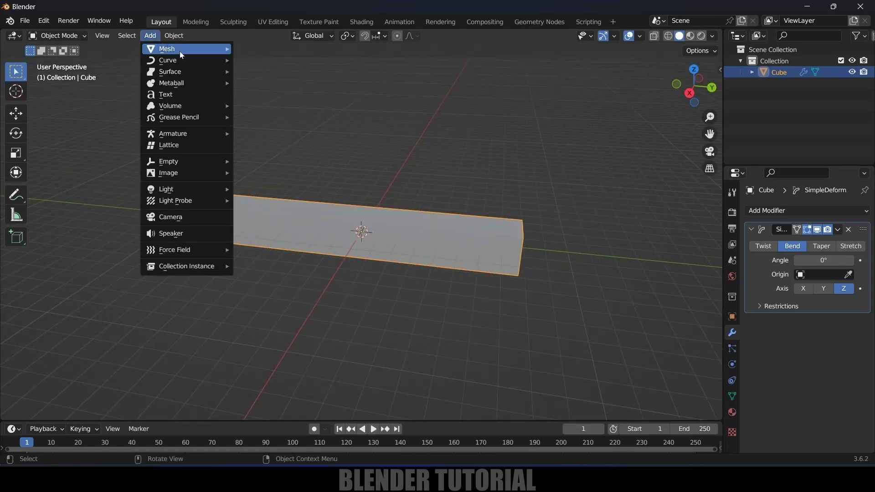
{"action": "mouse_move", "coordinate": [188, 160]}
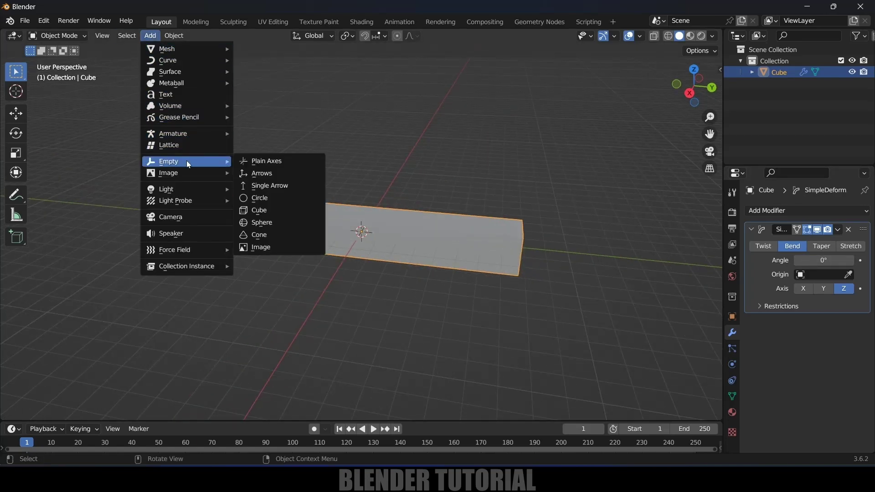
{"action": "left_click", "coordinate": [263, 174]}
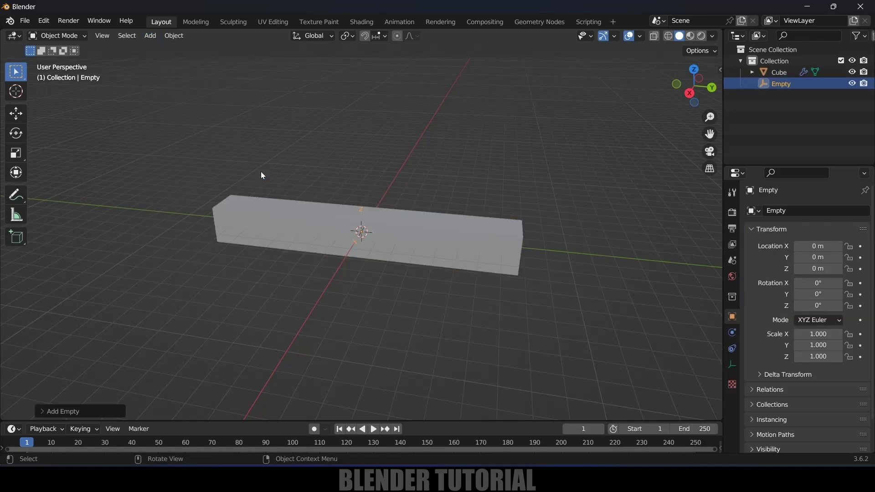
{"action": "key", "text": "s"}
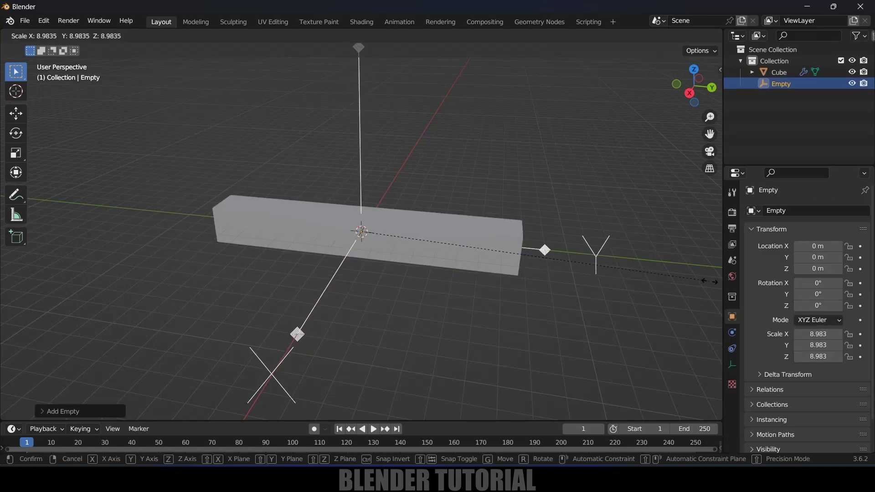
{"action": "left_click", "coordinate": [704, 283]}
{"action": "middle_click_drag", "start_coordinate": [703, 283], "coordinate": [494, 331]}
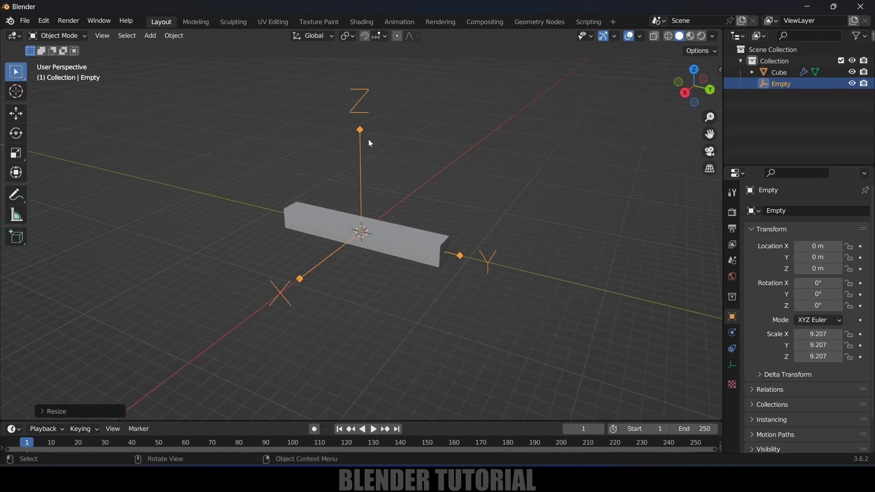
Step: Set the bar's Simple Deform origin to the Empty
{"action": "left_click", "coordinate": [413, 247]}
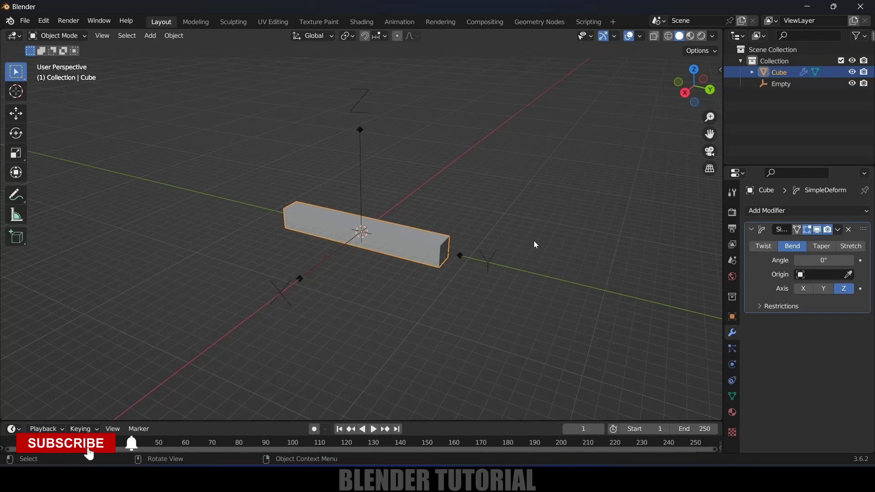
{"action": "left_click", "coordinate": [835, 278]}
{"action": "left_click", "coordinate": [834, 291]}
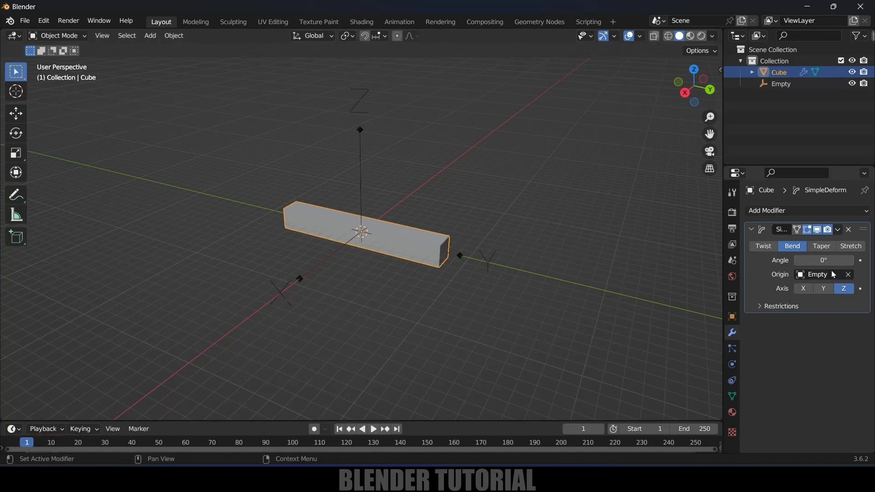
Step: Set the bend axis to Y with an 11.5° angle
{"action": "mouse_move", "coordinate": [815, 270]}
{"action": "left_mouse_down"}
{"action": "mouse_move", "coordinate": [770, 271]}
{"action": "mouse_move", "coordinate": [830, 260]}
{"action": "mouse_move", "coordinate": [805, 260]}
{"action": "mouse_move", "coordinate": [814, 259]}
{"action": "left_mouse_up"}
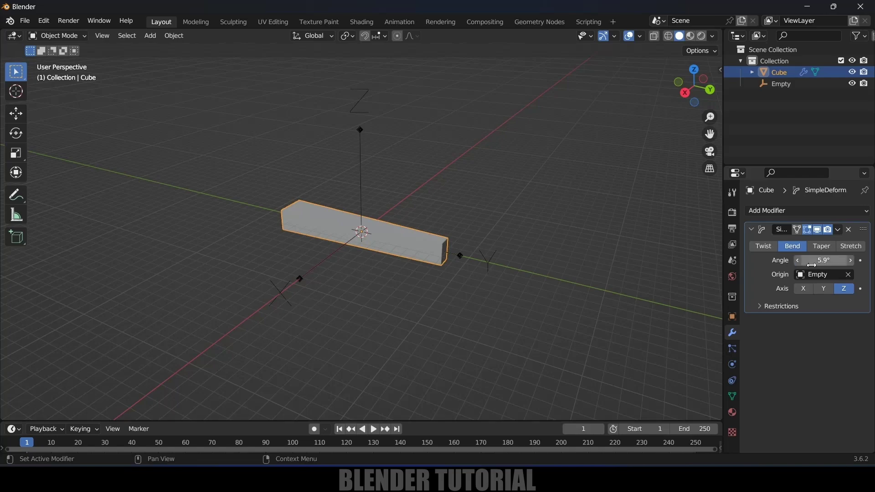
{"action": "left_click", "coordinate": [804, 289]}
{"action": "mouse_move", "coordinate": [819, 260]}
{"action": "left_mouse_down"}
{"action": "mouse_move", "coordinate": [837, 261]}
{"action": "mouse_move", "coordinate": [822, 260]}
{"action": "left_mouse_up"}
{"action": "left_click", "coordinate": [824, 289]}
{"action": "middle_click_drag", "start_coordinate": [642, 308], "coordinate": [610, 309]}
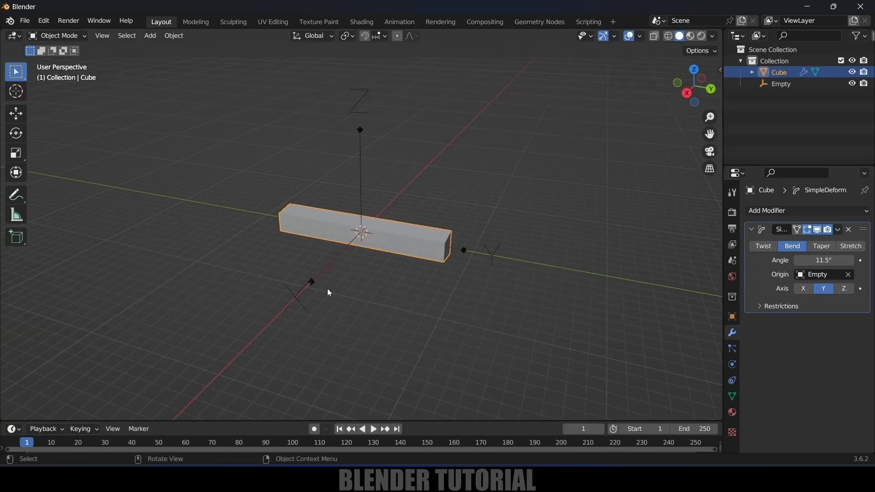
{"action": "middle_click_drag", "start_coordinate": [391, 293], "coordinate": [369, 247]}
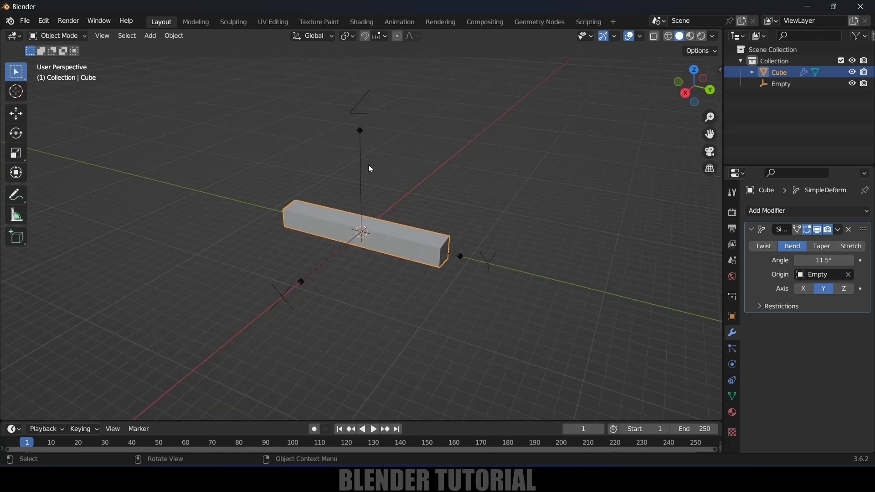
Step: Rotate the Empty 90° around X, then reselect the bar
{"action": "left_click", "coordinate": [362, 150]}
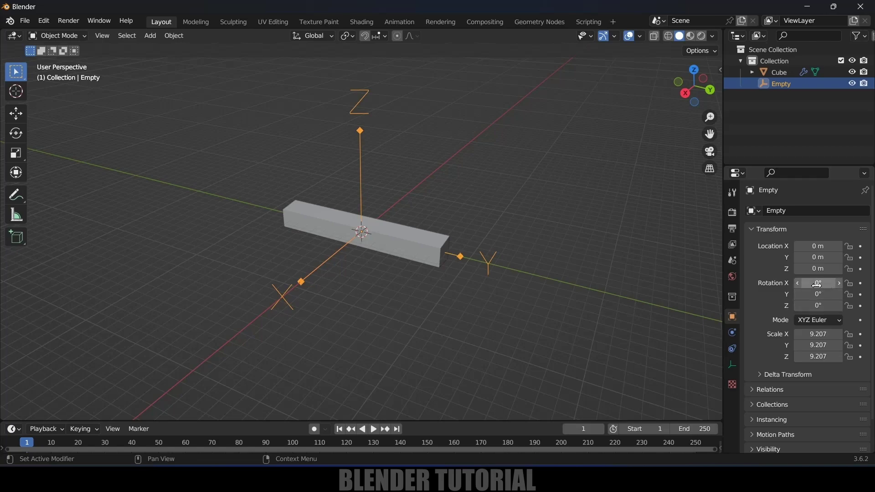
{"action": "left_click_drag", "start_coordinate": [822, 285], "coordinate": [822, 284]}
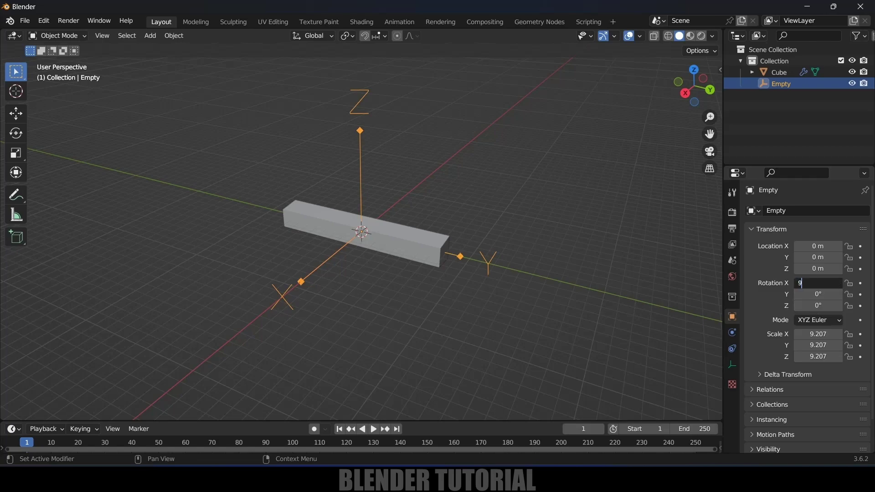
{"action": "type", "text": "90"}
{"action": "key", "text": "Return"}
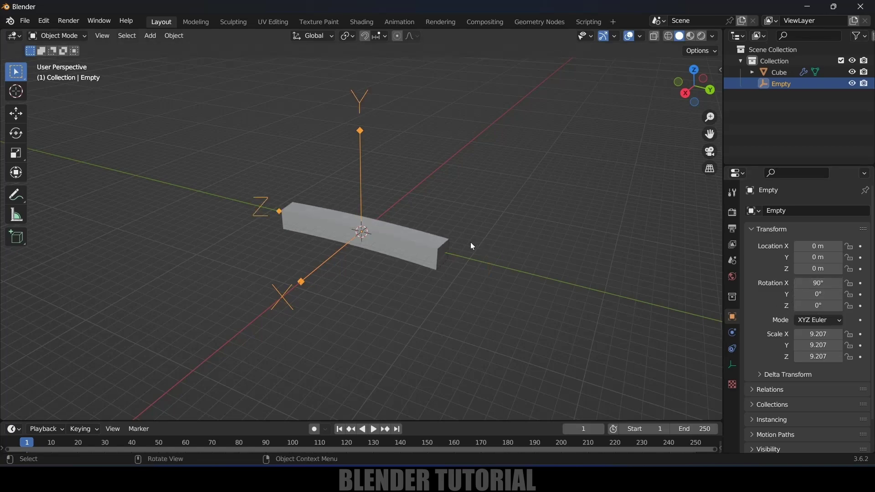
{"action": "left_click", "coordinate": [441, 260]}
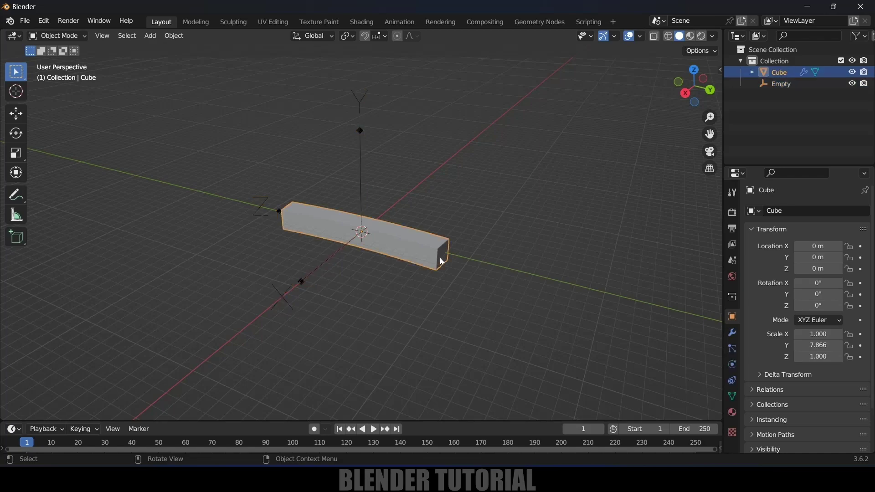
Step: Bend the bar on the Y axis by about 242°, curling it into an arch
{"action": "left_click", "coordinate": [736, 333]}
{"action": "mouse_move", "coordinate": [820, 261]}
{"action": "left_mouse_down"}
{"action": "mouse_move", "coordinate": [856, 260]}
{"action": "mouse_move", "coordinate": [802, 260]}
{"action": "mouse_move", "coordinate": [861, 260]}
{"action": "mouse_move", "coordinate": [821, 260]}
{"action": "left_mouse_up"}
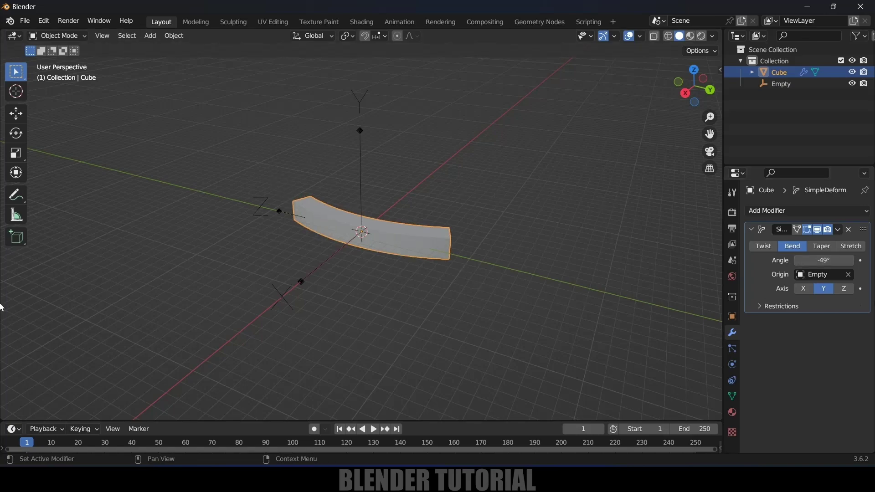
{"action": "left_click", "coordinate": [803, 288]}
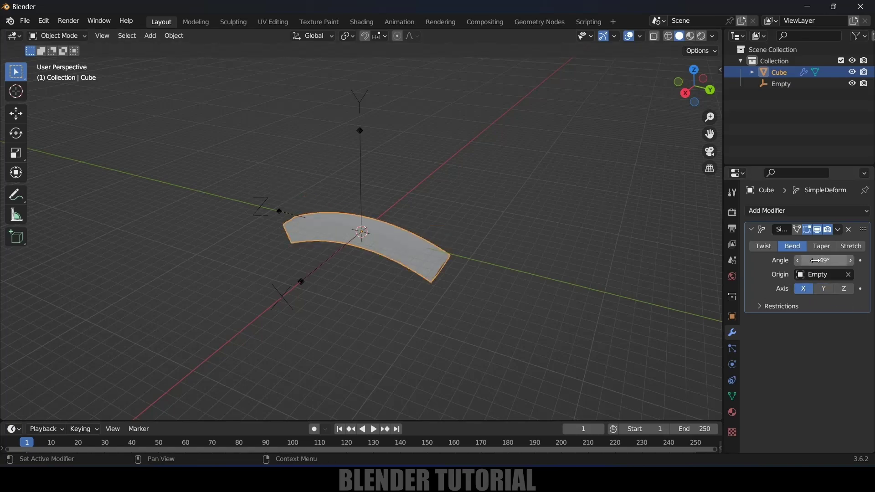
{"action": "mouse_move", "coordinate": [820, 260]}
{"action": "left_mouse_down"}
{"action": "mouse_move", "coordinate": [859, 260]}
{"action": "mouse_move", "coordinate": [795, 260]}
{"action": "mouse_move", "coordinate": [823, 260]}
{"action": "mouse_move", "coordinate": [801, 260]}
{"action": "mouse_move", "coordinate": [841, 284]}
{"action": "mouse_move", "coordinate": [832, 261]}
{"action": "left_mouse_up"}
{"action": "left_click", "coordinate": [824, 290]}
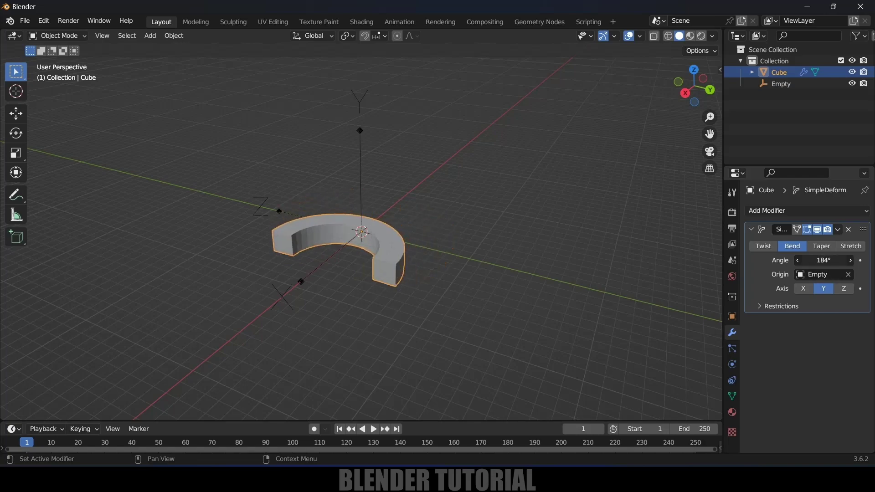